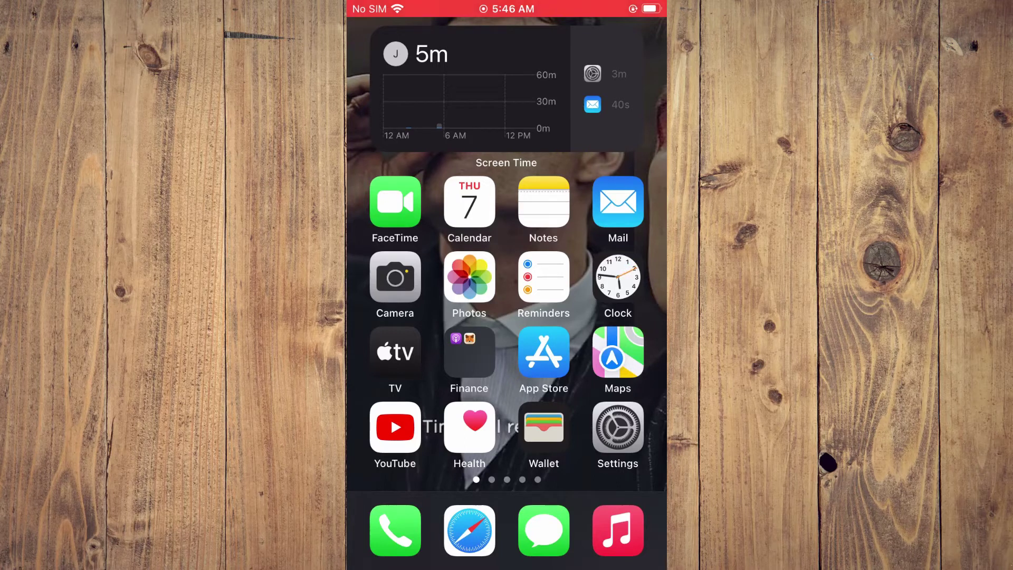
Launch Safari from the dock to view the two-page 'A Simple PDF File' document
{"action": "left_click", "coordinate": [469, 530]}
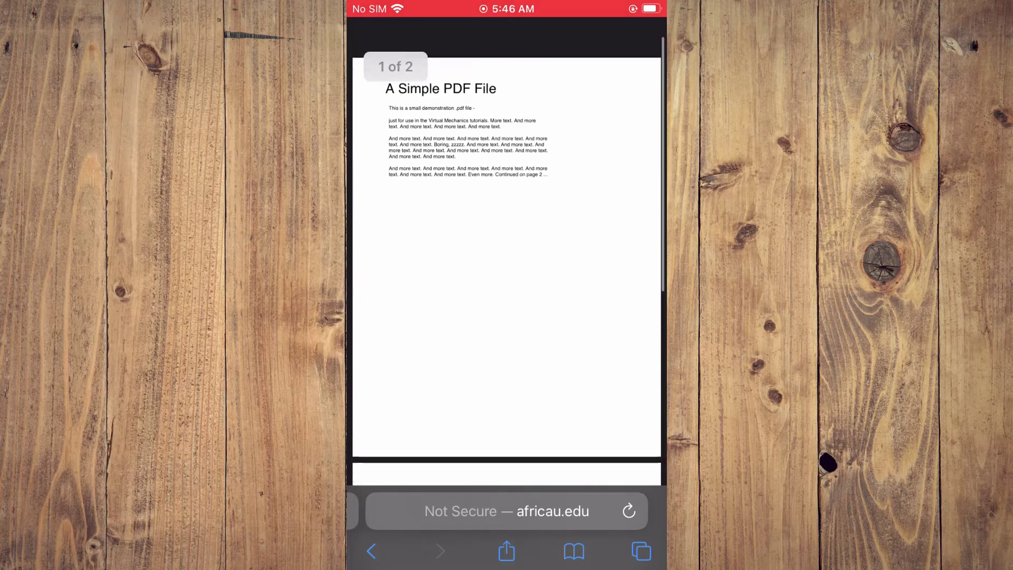
{"action": "scroll", "coordinate": [506, 286], "scroll_direction": "down", "scroll_amount": 5}
{"action": "scroll", "coordinate": [507, 285], "scroll_direction": "down", "scroll_amount": 2}
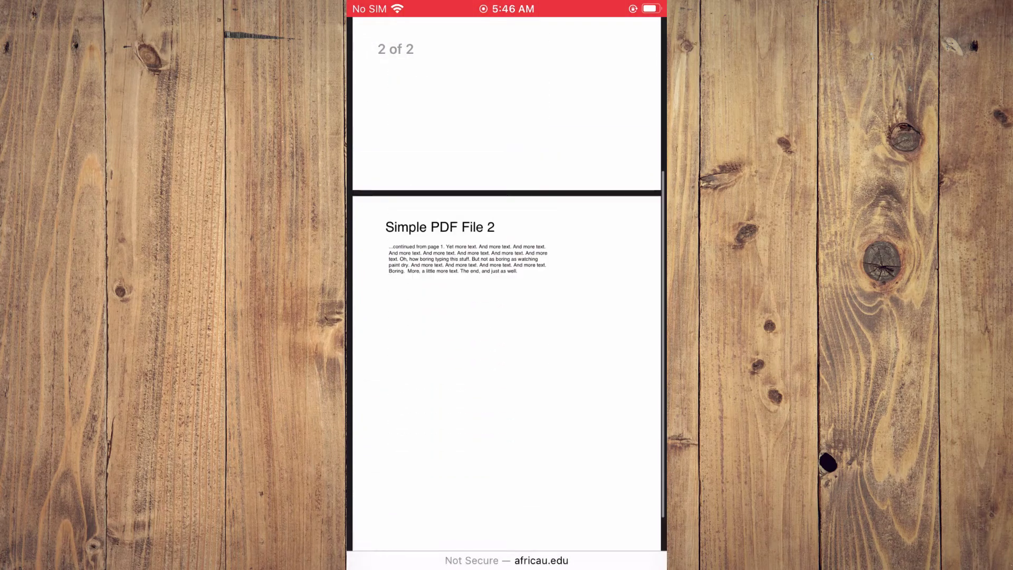
{"action": "scroll", "coordinate": [506, 284], "scroll_direction": "up", "scroll_amount": 6}
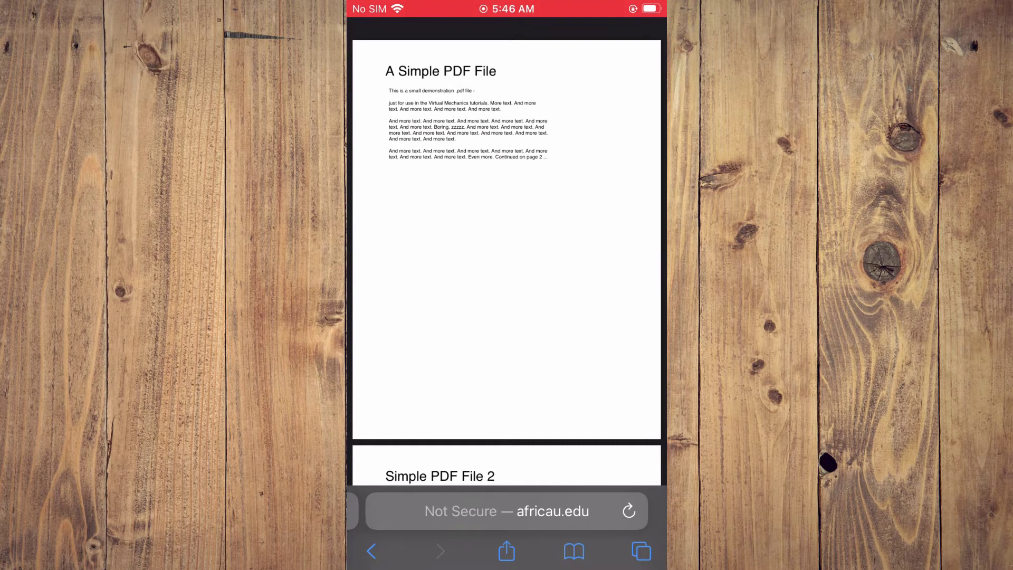
Open the Safari share sheet for sample.pdf to see all its actions, including Save to Files
{"action": "left_click", "coordinate": [506, 550]}
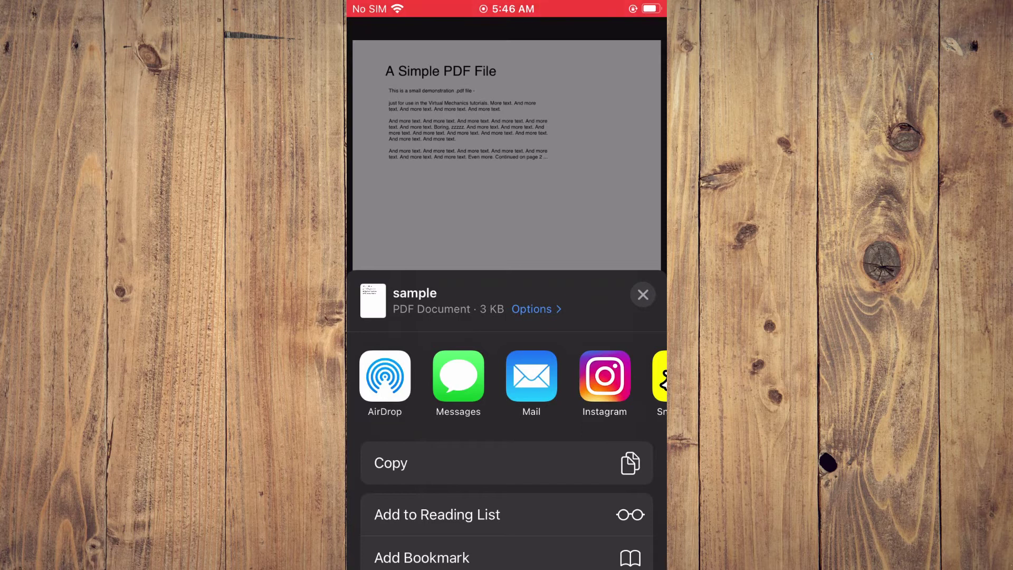
{"action": "scroll", "coordinate": [507, 435], "scroll_direction": "down", "scroll_amount": 5}
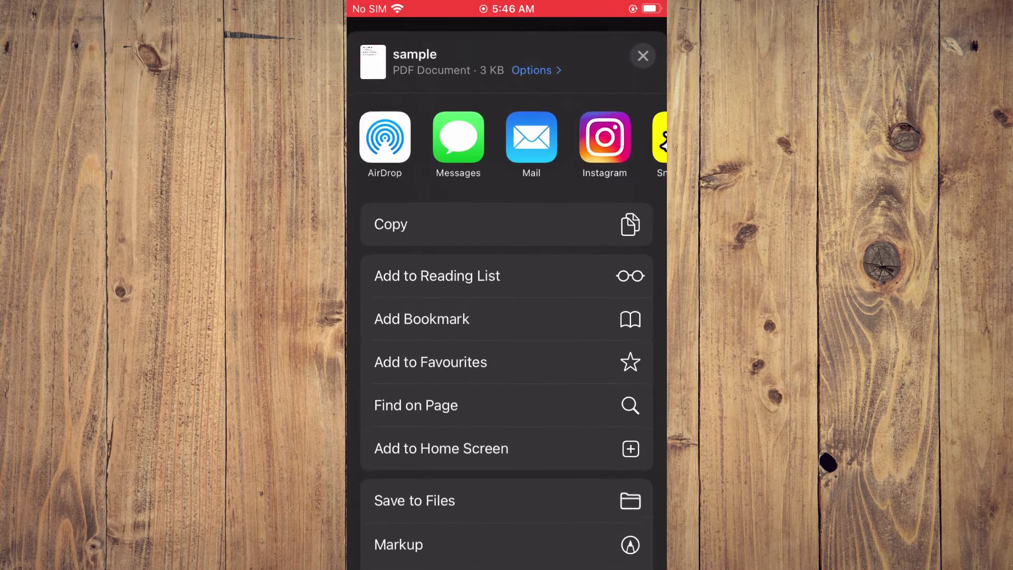
{"action": "scroll", "coordinate": [507, 356], "scroll_direction": "down", "scroll_amount": 3}
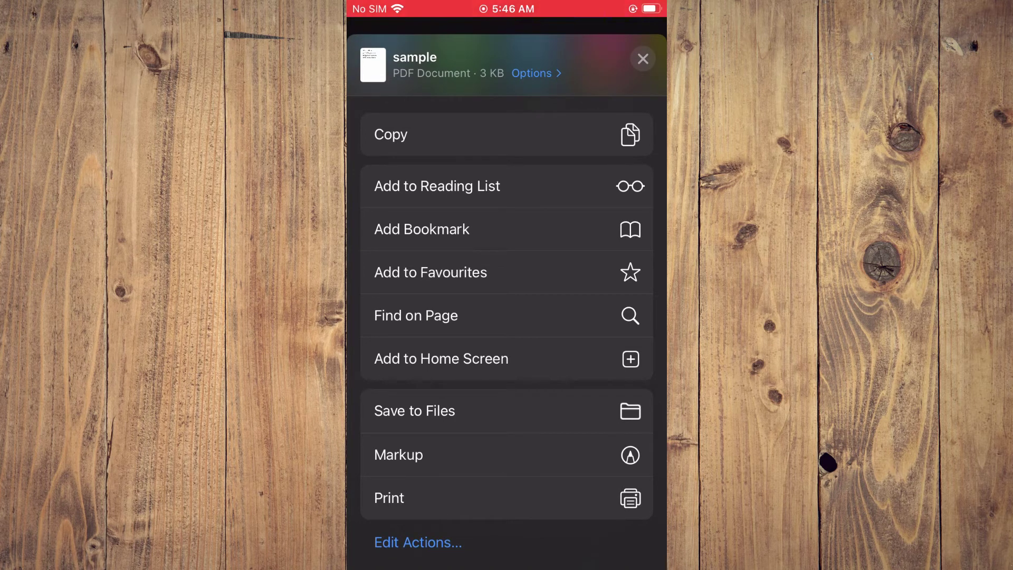
Choose Save to Files for sample.pdf, with On My iPhone > Downloads proposed as the location
{"action": "left_click", "coordinate": [506, 411]}
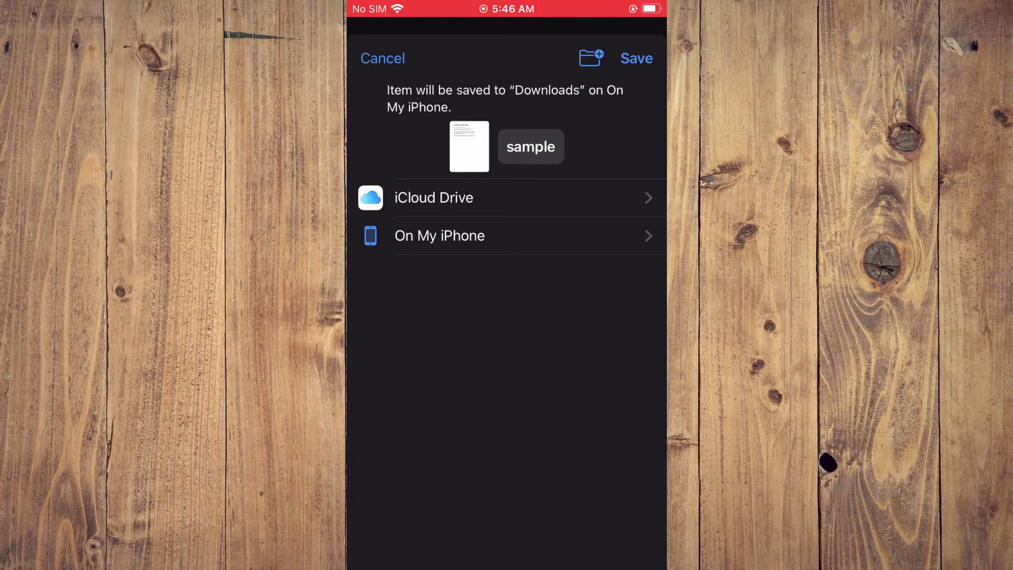
Save sample.pdf to On My iPhone > Downloads > Test
{"action": "left_click", "coordinate": [507, 235]}
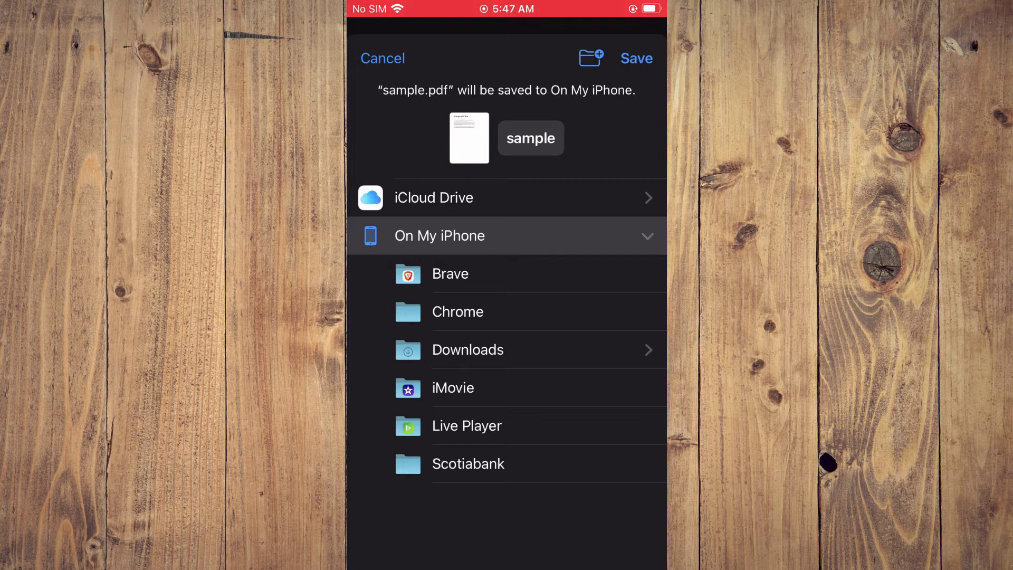
{"action": "left_click", "coordinate": [506, 349]}
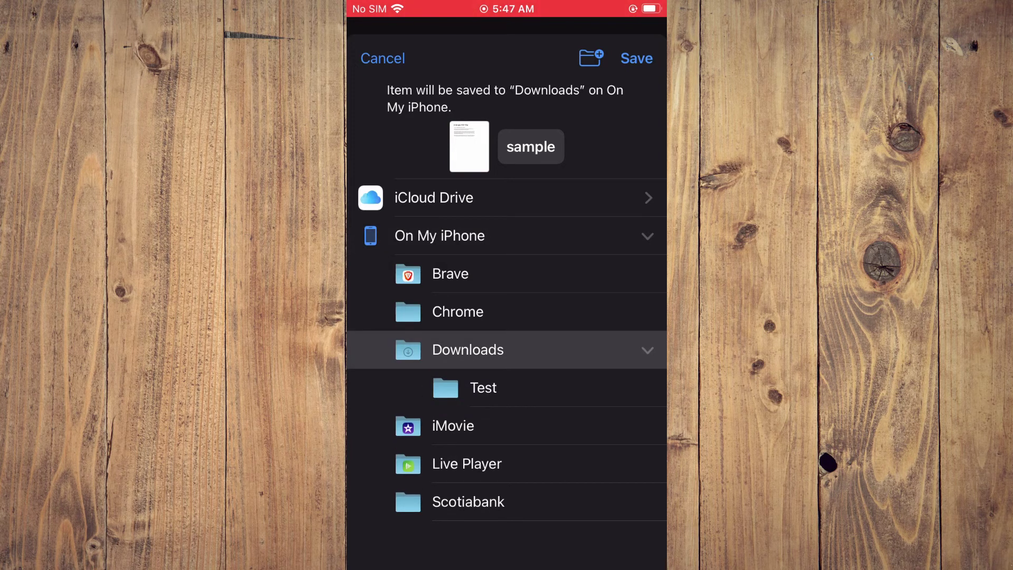
{"action": "left_click", "coordinate": [507, 197]}
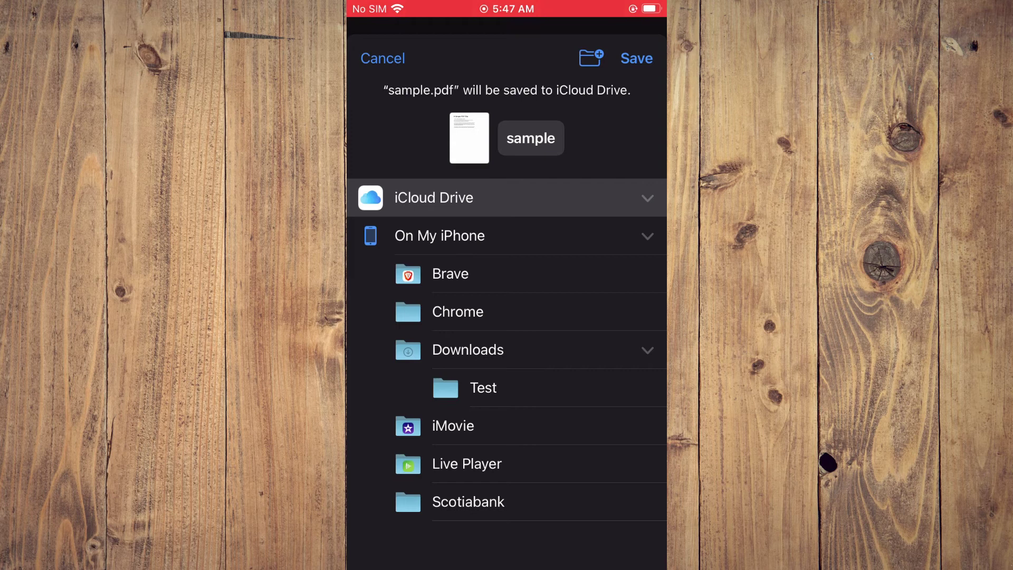
{"action": "left_click", "coordinate": [467, 350]}
{"action": "left_click", "coordinate": [467, 350]}
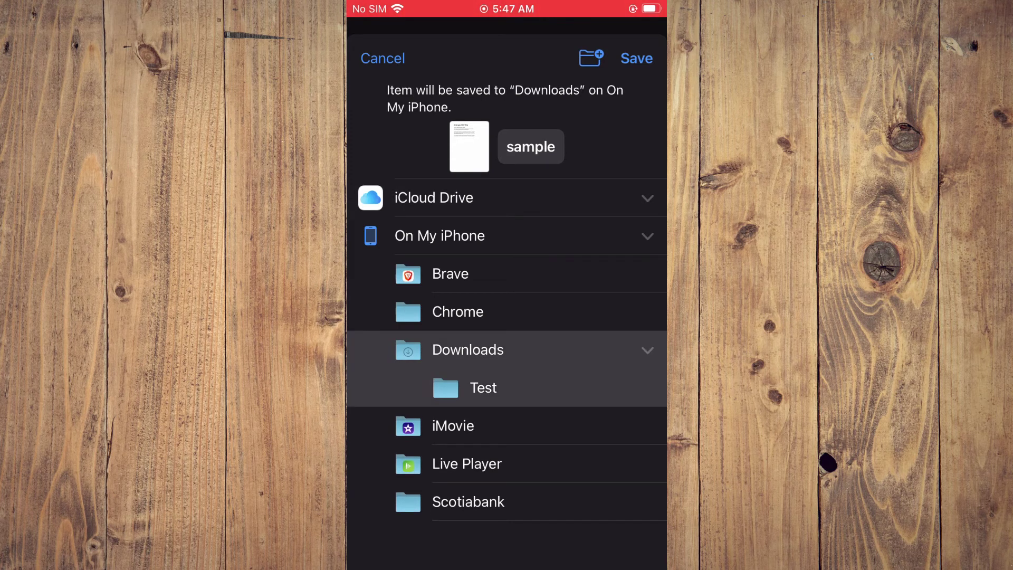
{"action": "left_click", "coordinate": [483, 387]}
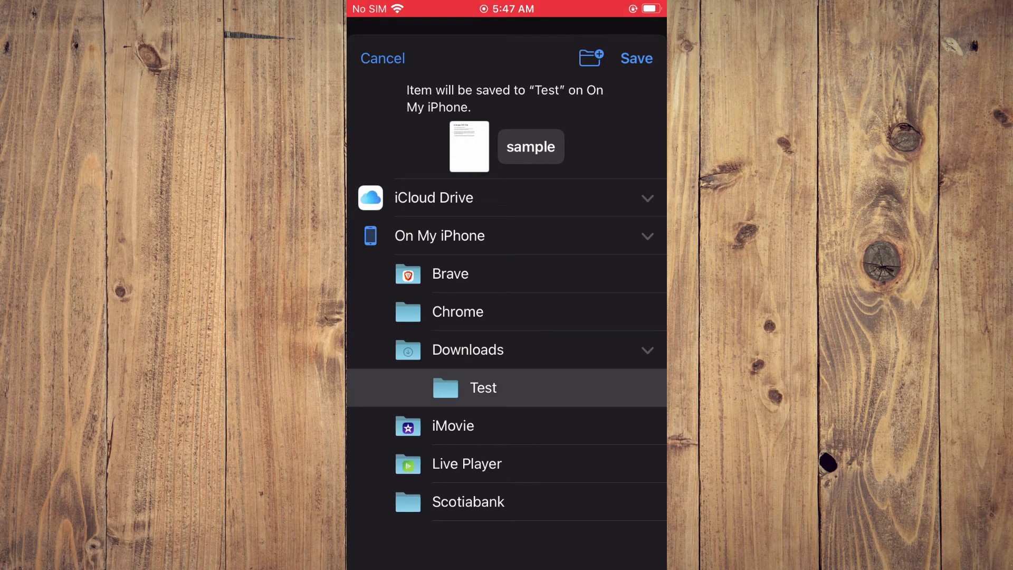
{"action": "left_click", "coordinate": [637, 58]}
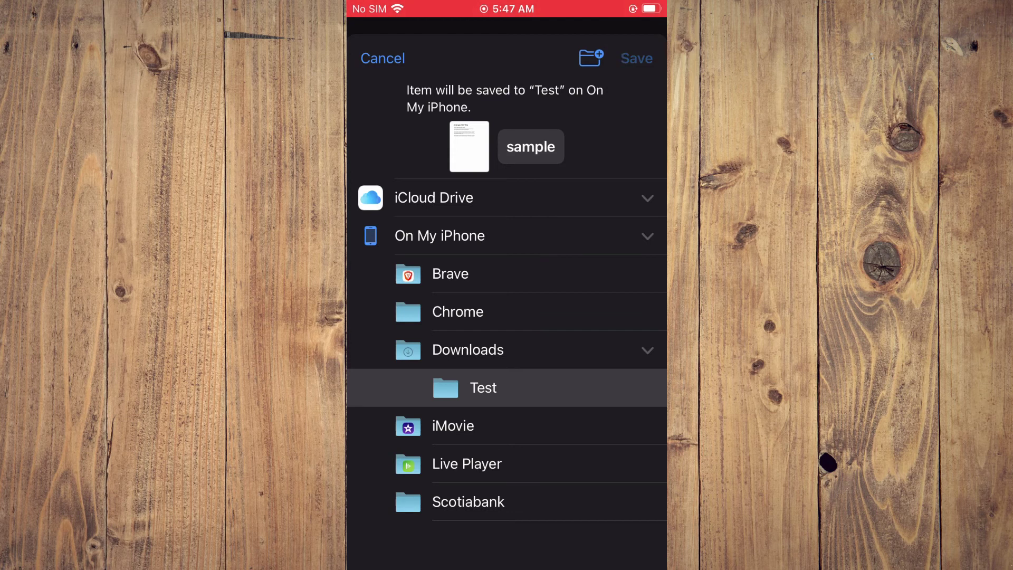